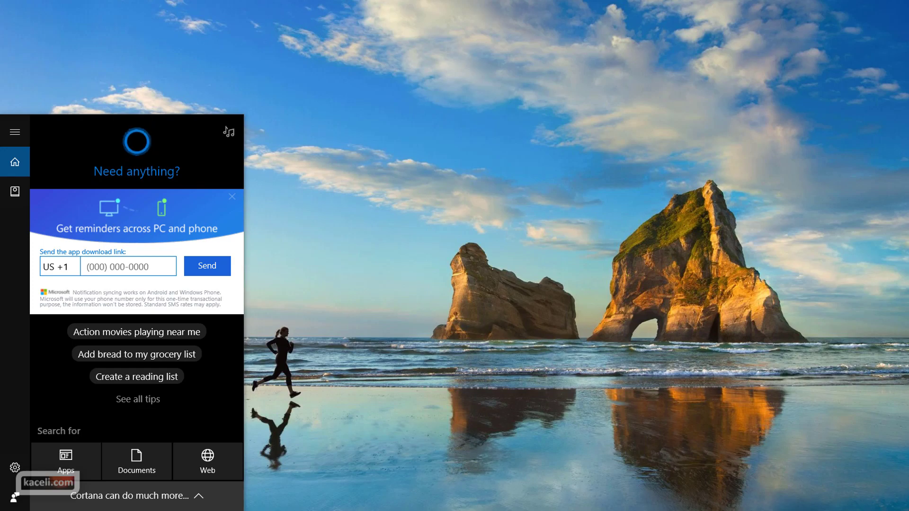
Step: Launch Outlook 2016 by searching 'ou' from the Windows Start menu
text(ou)
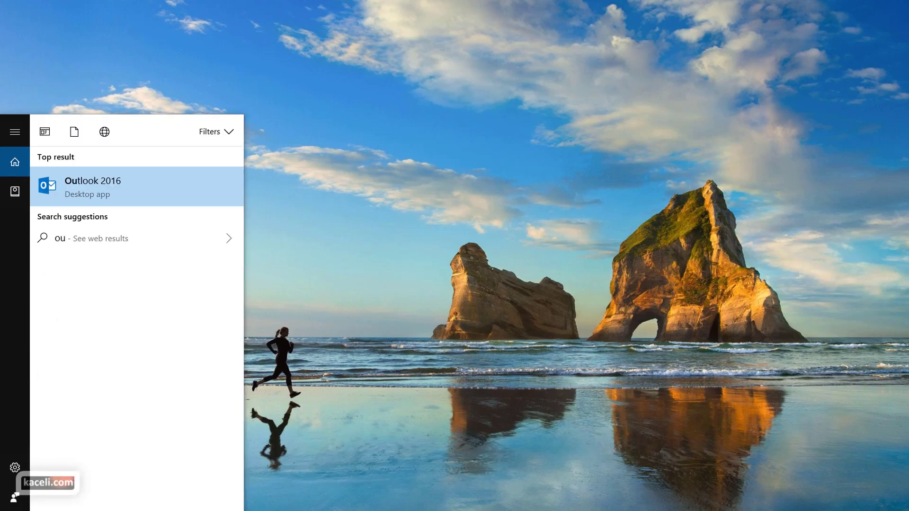
key(Return)
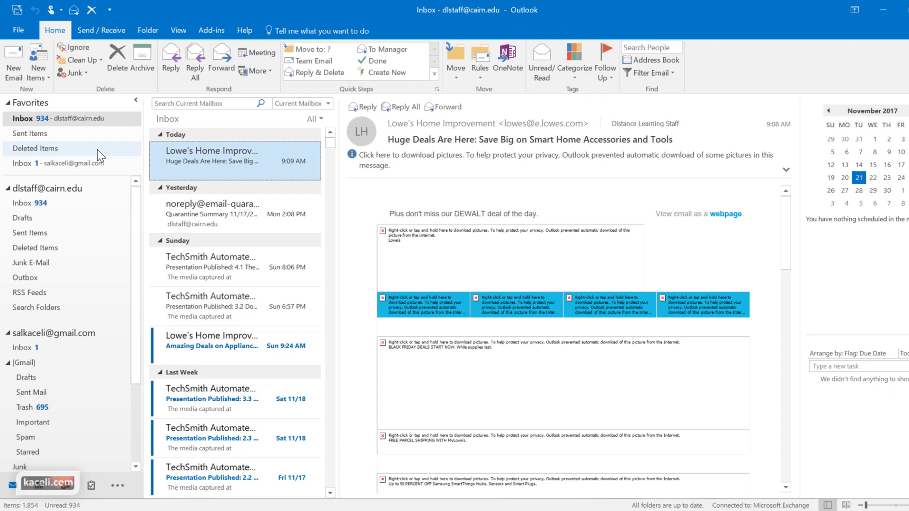
click(27, 206)
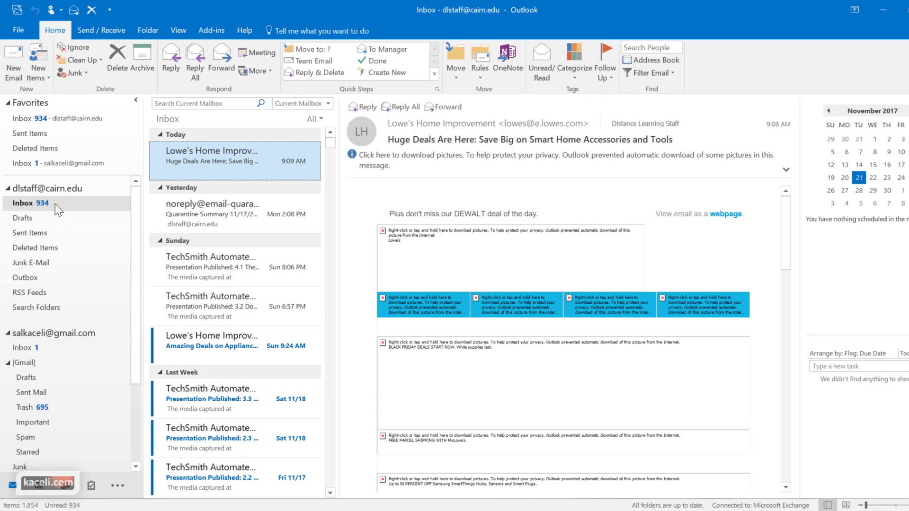
click(28, 221)
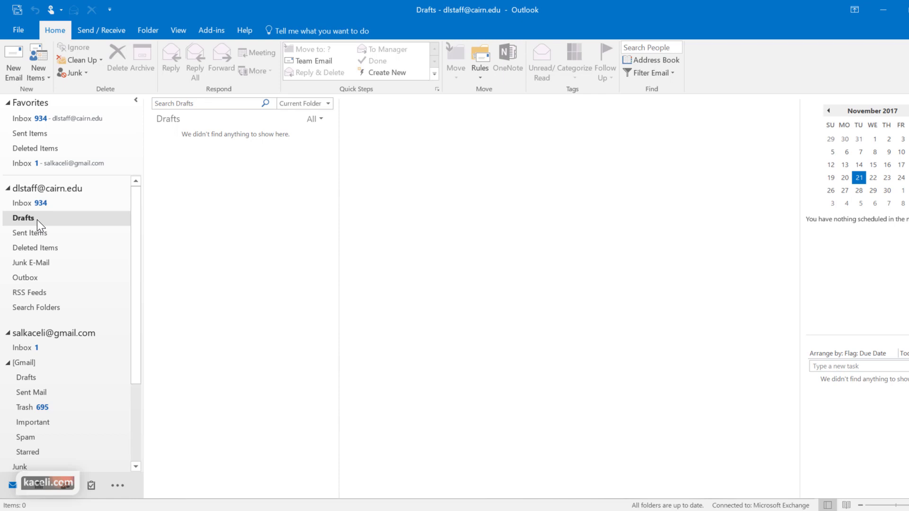
click(34, 233)
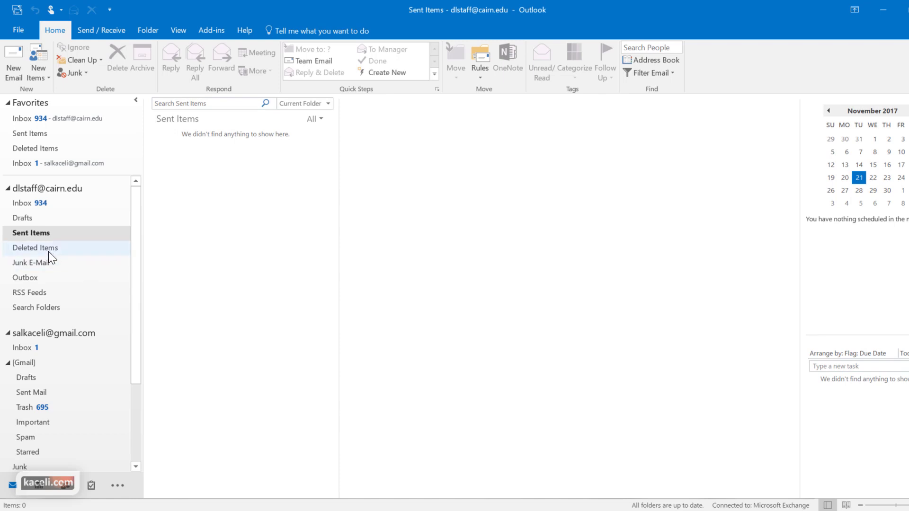
click(28, 280)
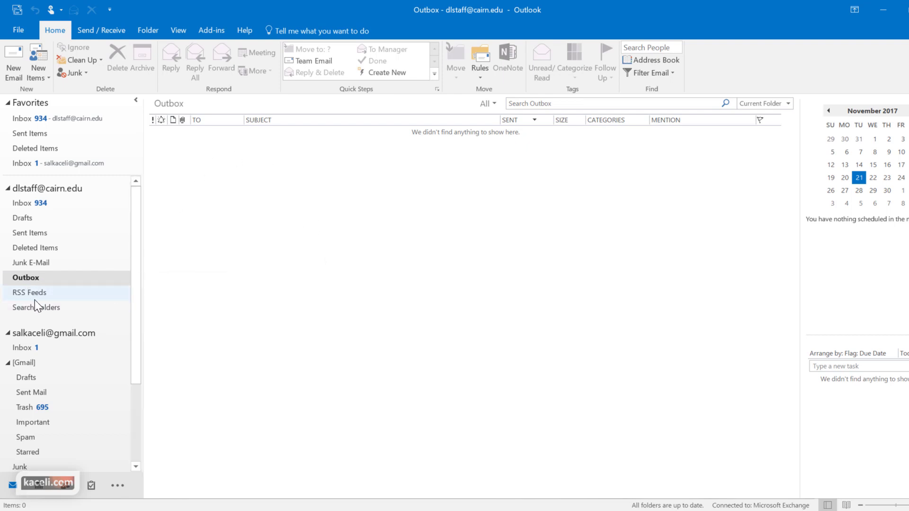
click(26, 203)
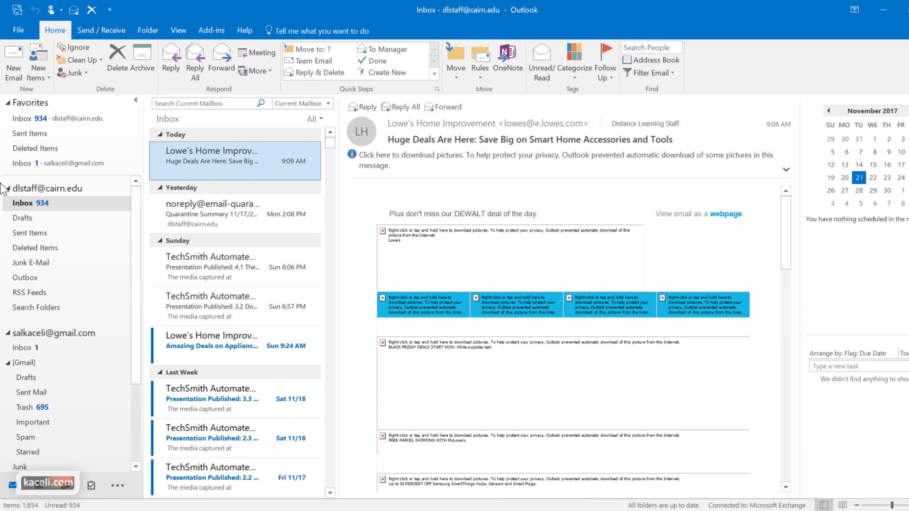
Step: Address a new email to two recipients plus one Cc, with subject 'New report on sales attached'
click(28, 75)
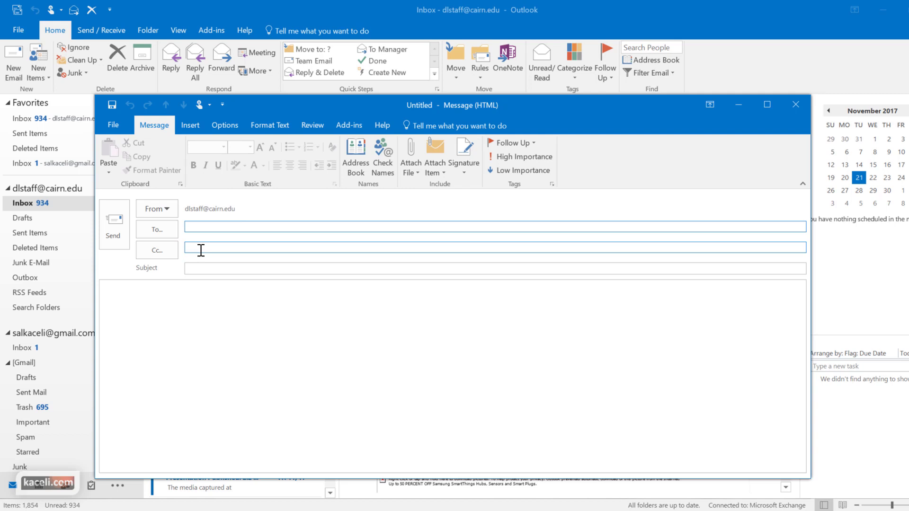
key(ctrl+v)
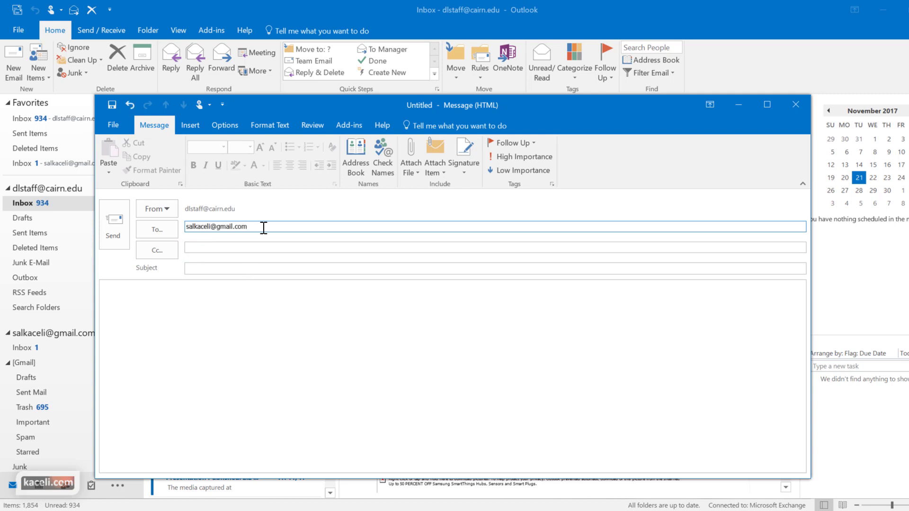
click(217, 248)
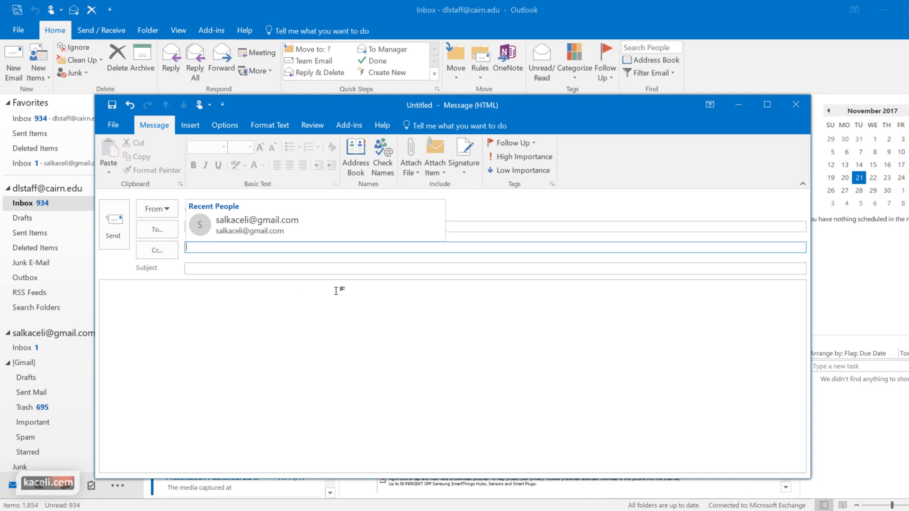
text(s)
click(210, 268)
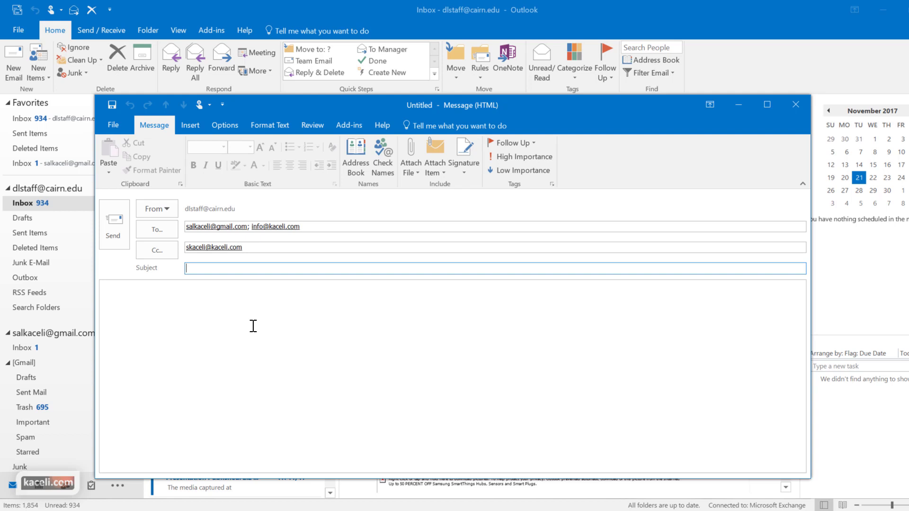
text(New report on sales attached)
click(170, 354)
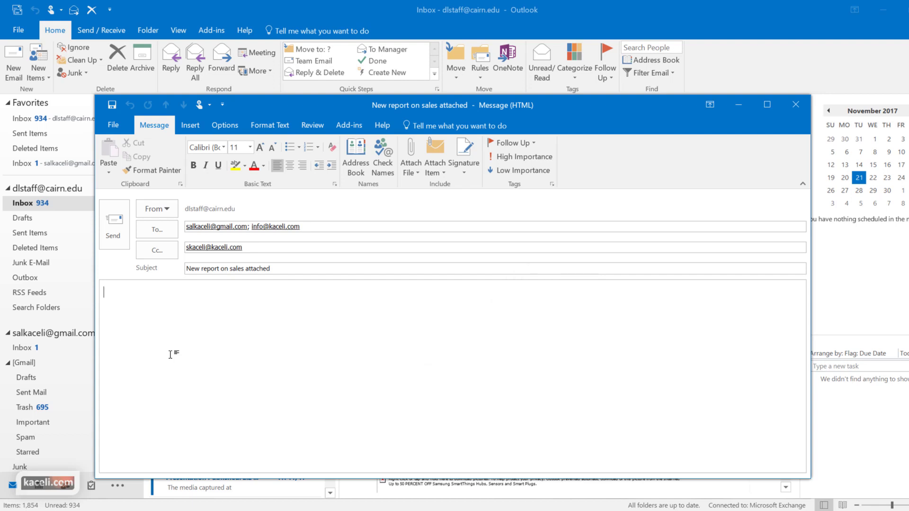
Step: Write the greeting and 'Attached is the report from the last month's sales.', then save the draft
text(Dear Sali,)
key(Return)
key(Return)
text(Attached is the report from the last month's sales.)
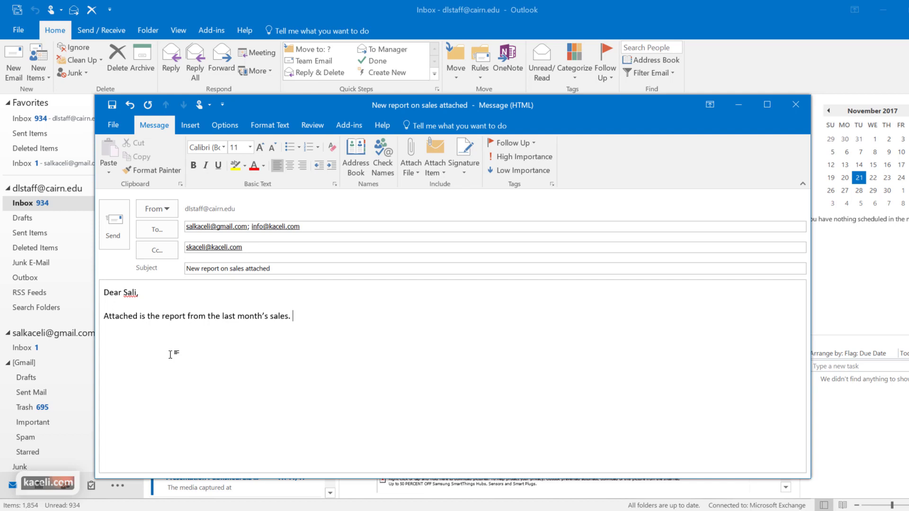
key(ctrl+s)
Step: Add 'Here are also the highlights from our sales from last month:' and begin an 'a.' list
click(278, 317)
text(Here are also the highlights from our sales from last month:)
key(Return)
text(a.)
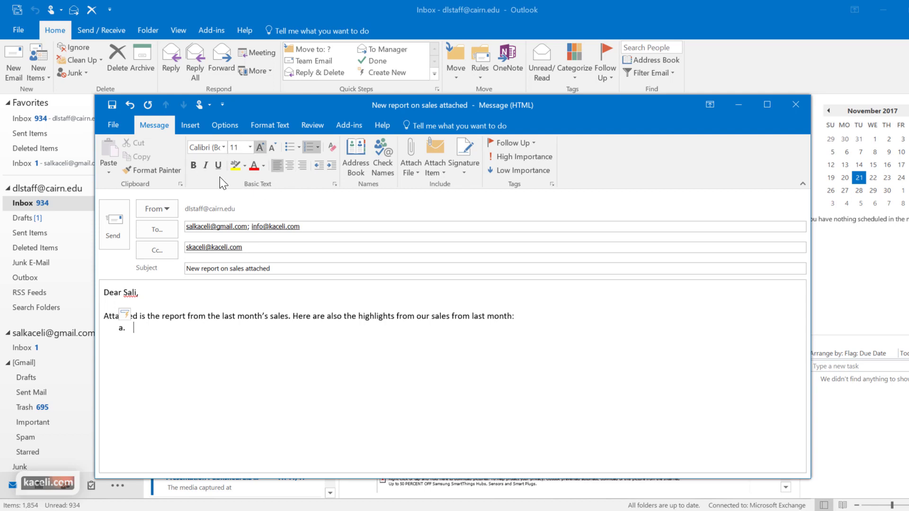
Step: Fill the lettered list with three highlights: 15 new customers, sales up 15%, Northeast region
click(259, 249)
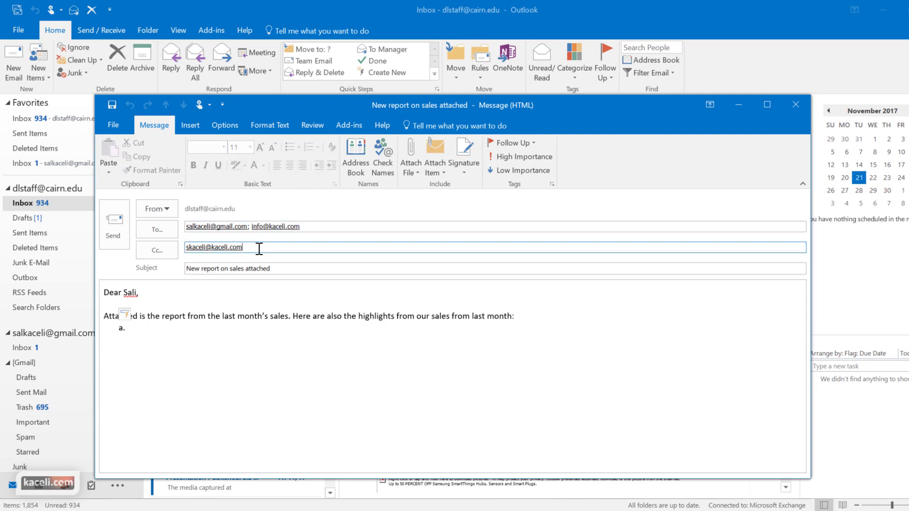
click(319, 268)
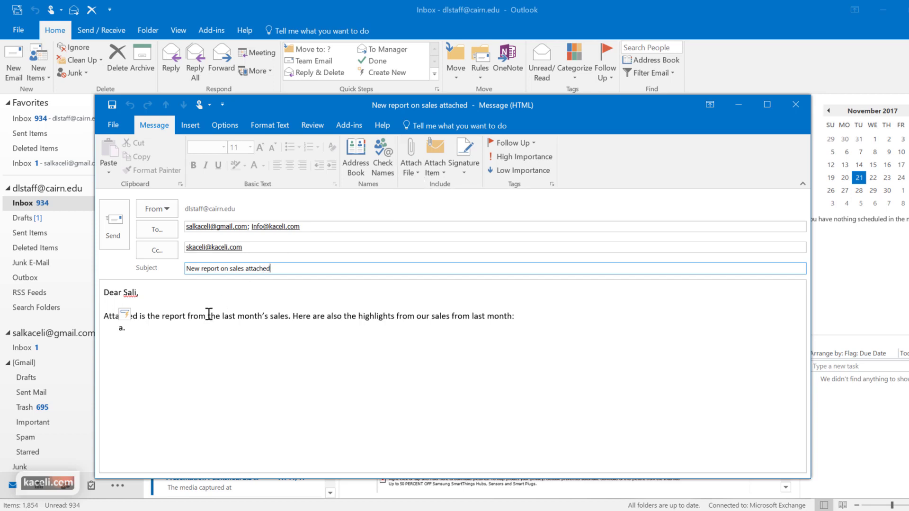
click(202, 394)
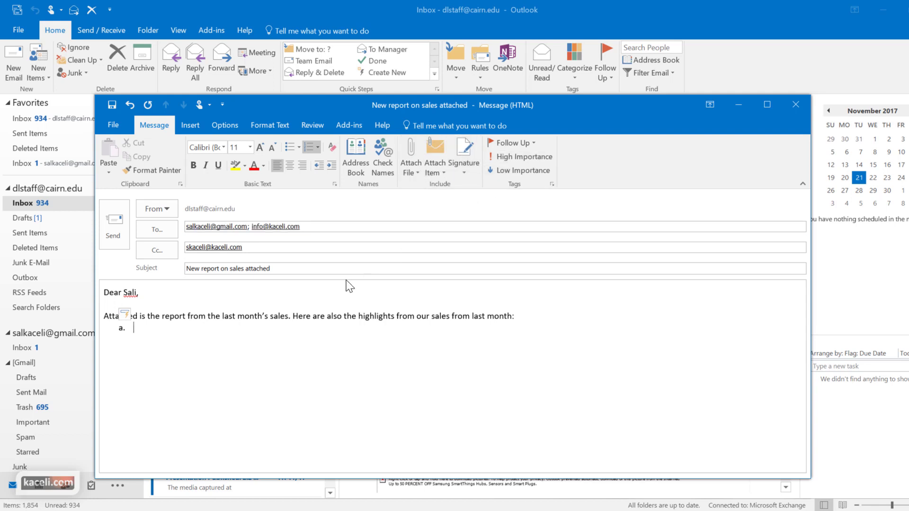
text(15 new customers signed up for our service.)
key(Return)
text(Sales are up by 15%.)
key(Return)
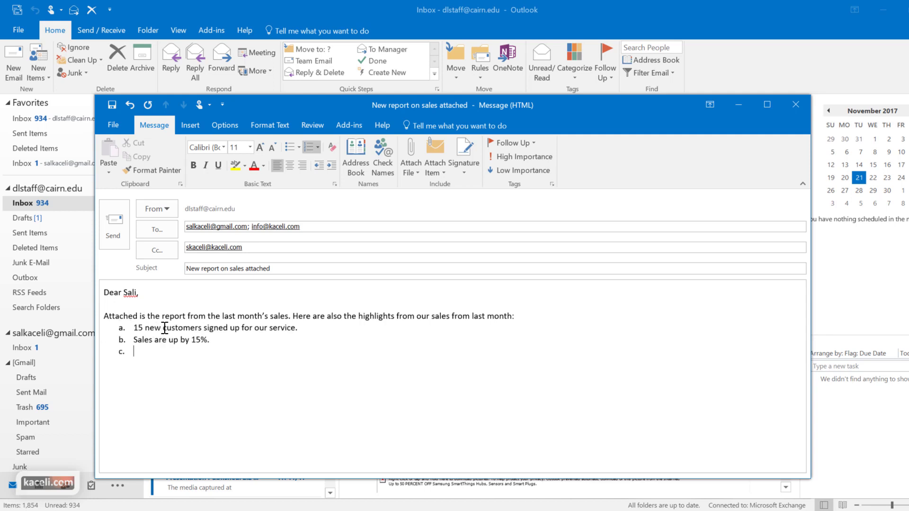
text(Most sales are based off the Northeast region.)
Step: Add the closing line inviting questions, 'Thank you,' and the sender's name
key(Return)
key(Return)
key(Return)
text(If you have any questions, please contact me as soon as possible.)
key(Return)
key(Return)
text(Thank you,)
key(Return)
key(Return)
text(Sali)
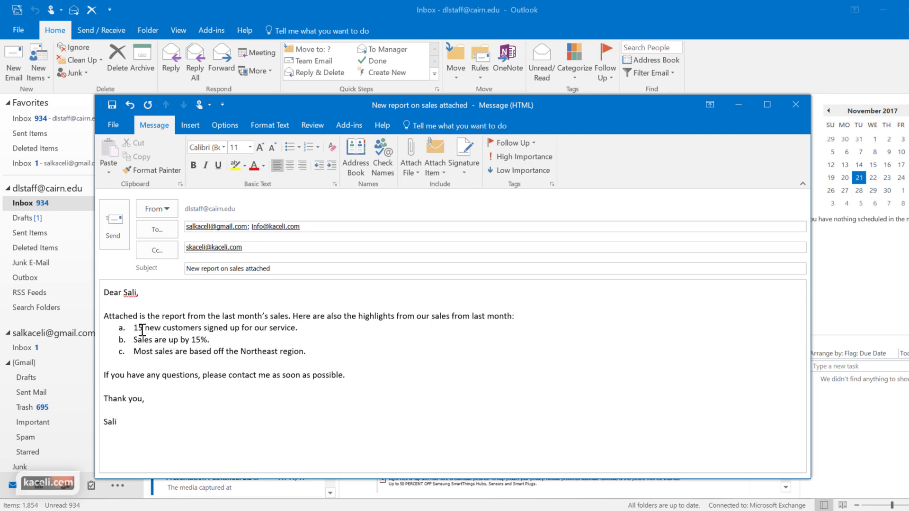
Step: Make '15 new customers' and '15%.' bold in the list
drag(204, 328, 136, 330)
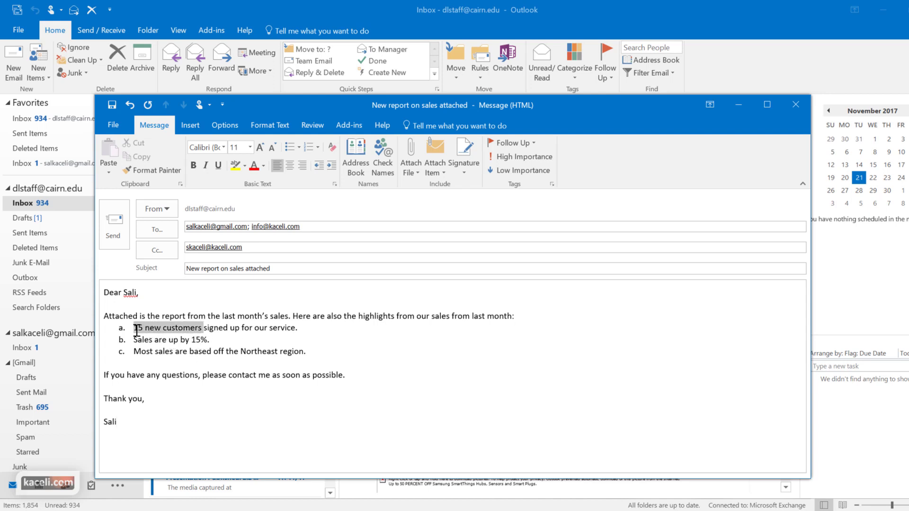
click(193, 165)
click(214, 343)
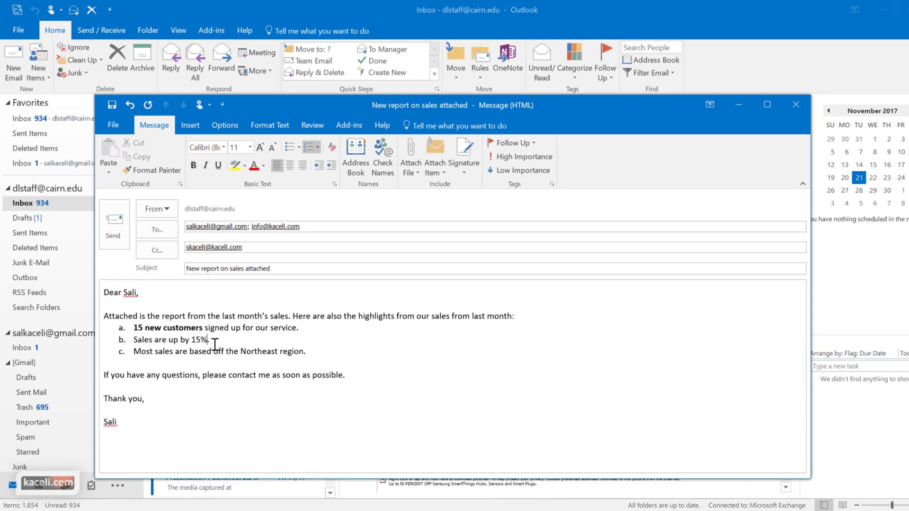
drag(214, 343, 191, 341)
click(193, 166)
click(235, 342)
click(329, 351)
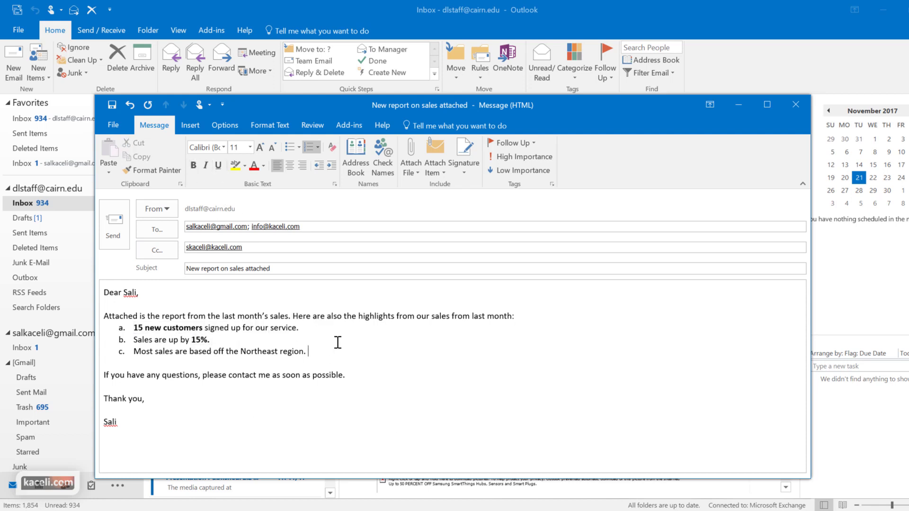
Step: Attach Sales Report 1.xlsx from the Recent Items list
click(415, 176)
click(414, 175)
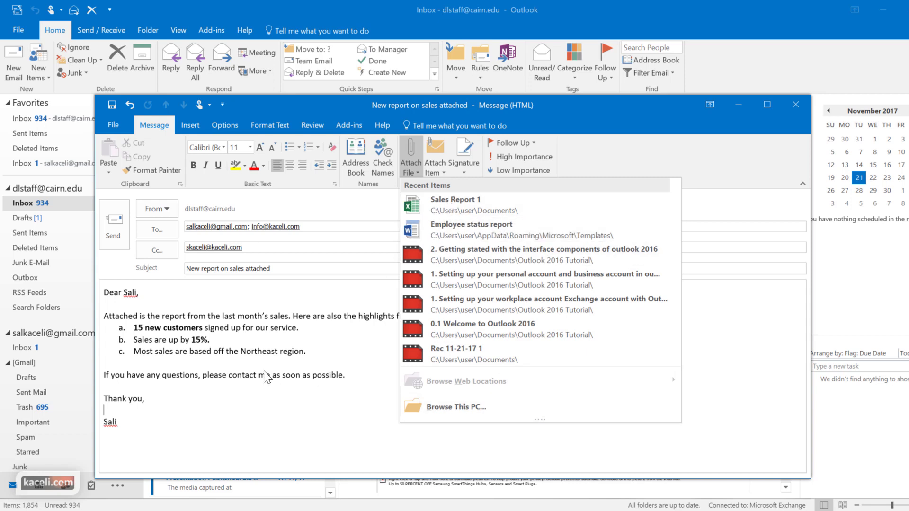
click(451, 411)
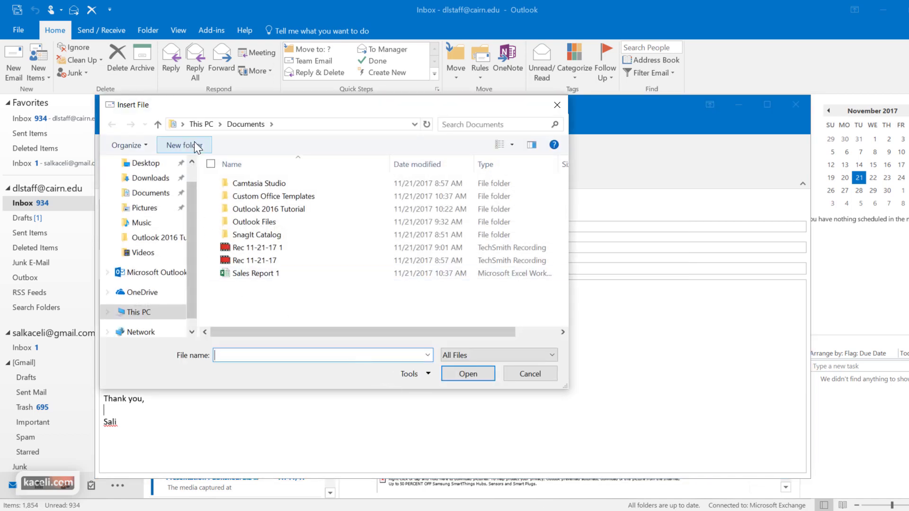
click(256, 278)
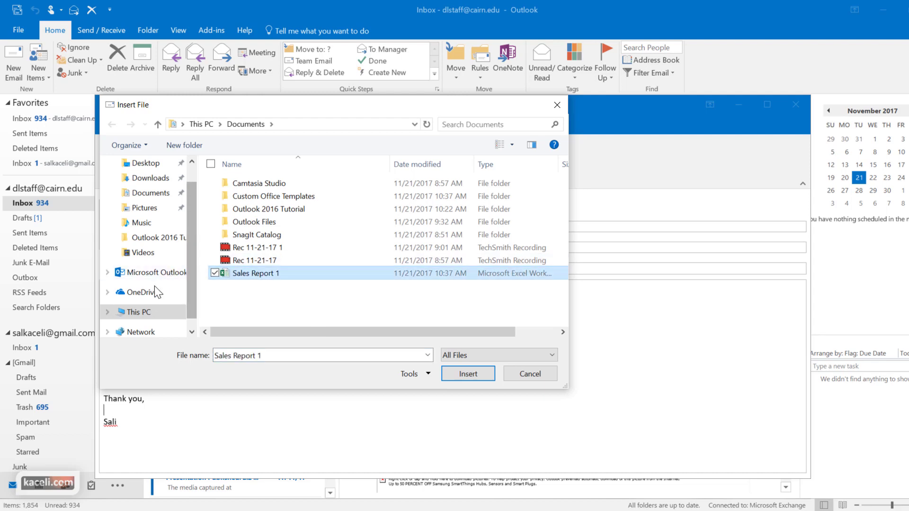
click(530, 374)
click(413, 168)
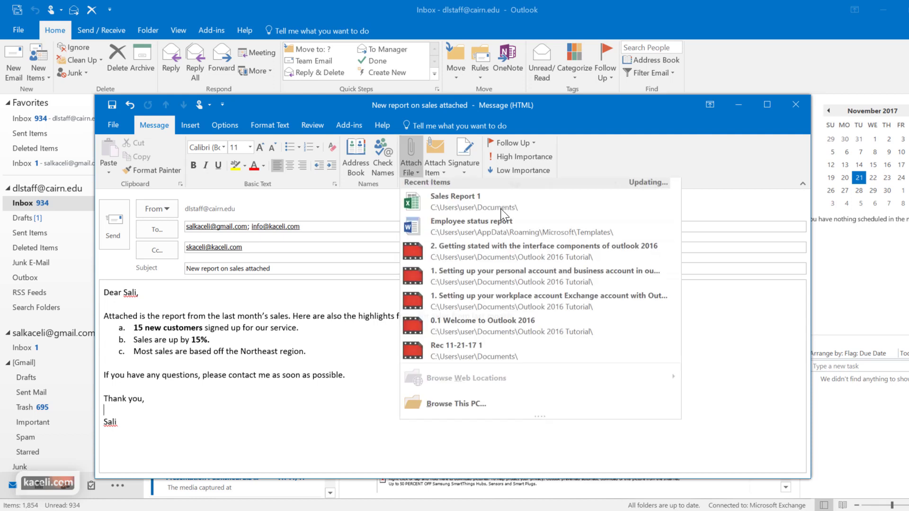
click(439, 207)
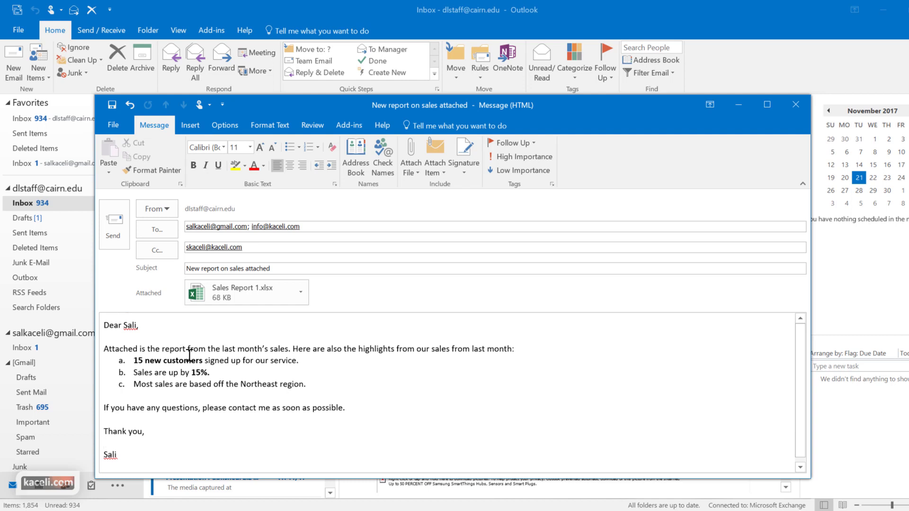
Step: Mark the message as High Importance
scroll(190, 355, down, 1)
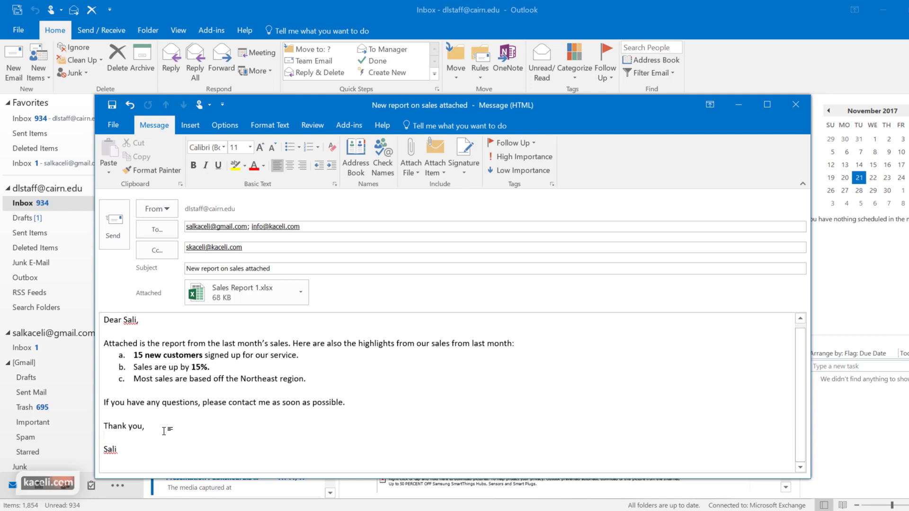
scroll(278, 402, up, 1)
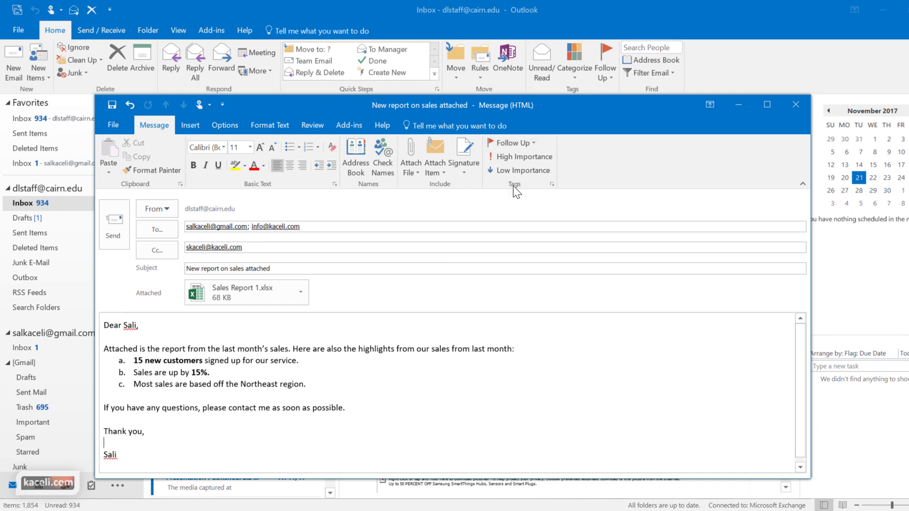
click(509, 159)
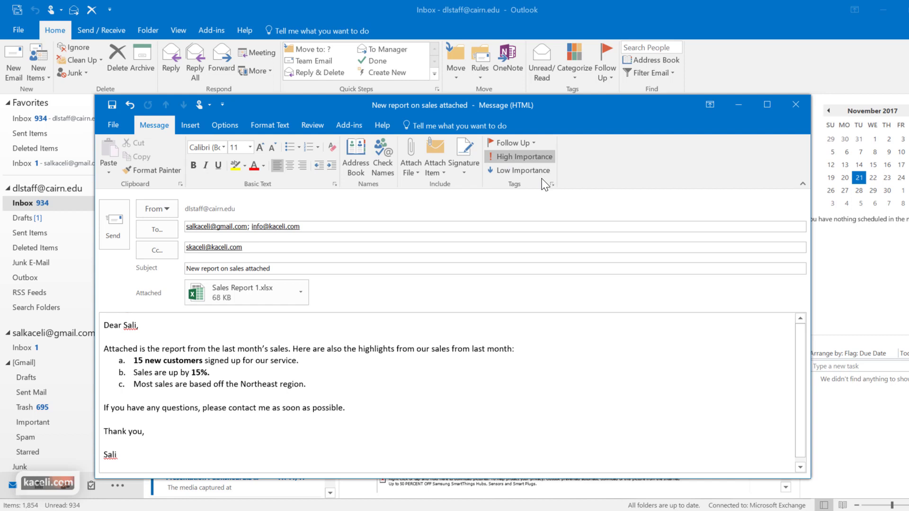
Step: Open the Follow Up dropdown to show the flag options
click(512, 142)
click(704, 182)
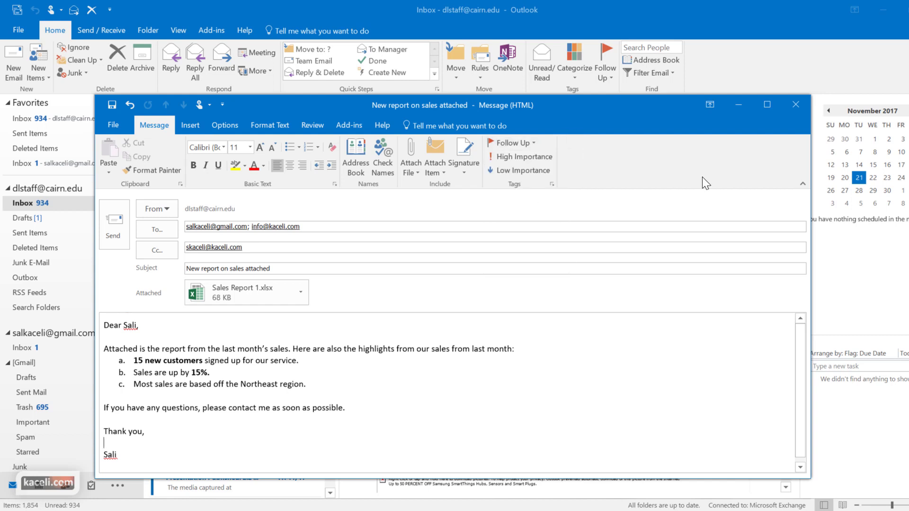
click(511, 142)
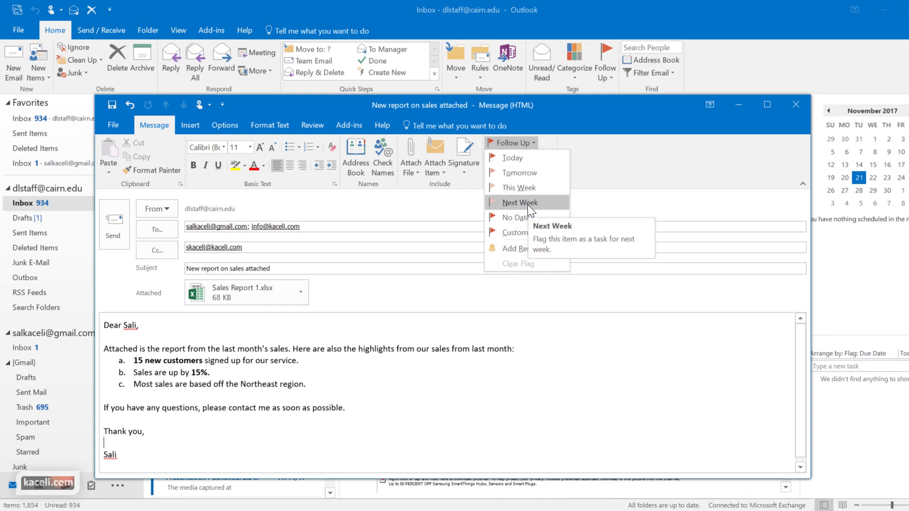
Step: Flag the message for follow-up Tomorrow, Wednesday, November 22, 2017
click(517, 173)
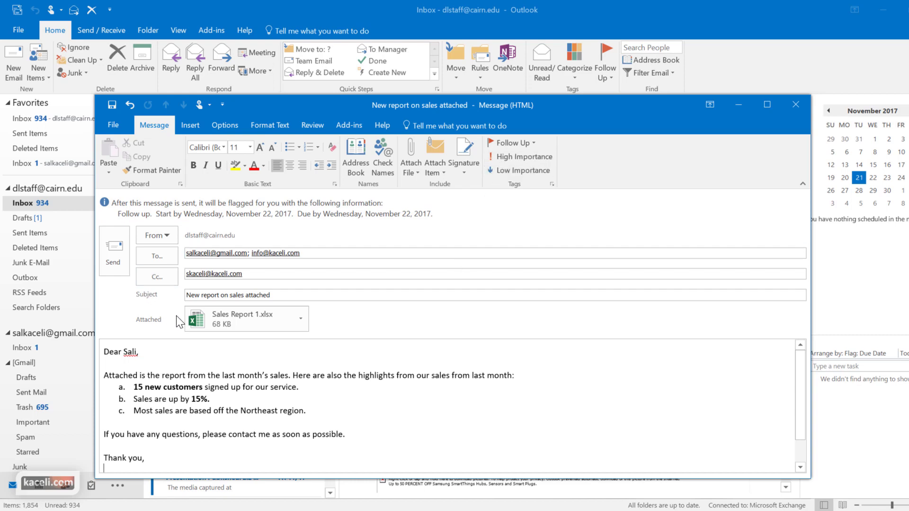
Step: Send the message, check the Outbox, and open the sent message in Sent Items
click(113, 251)
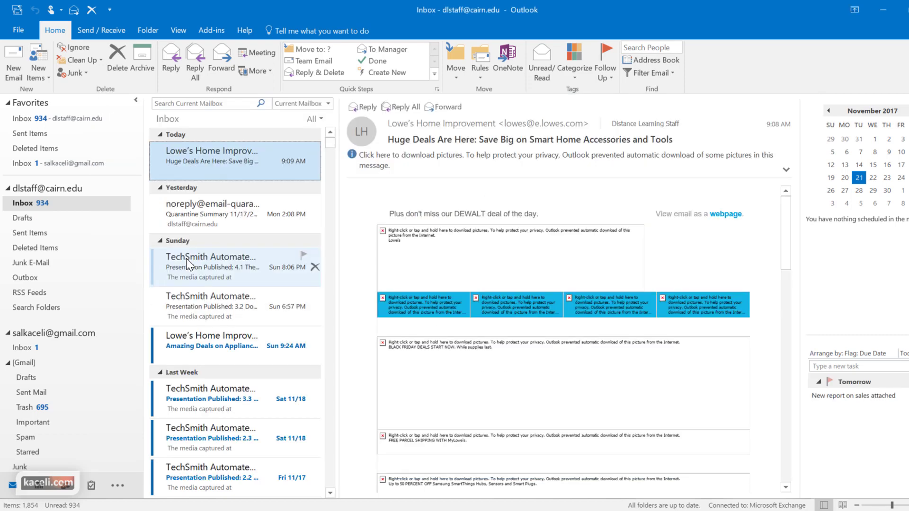
click(39, 280)
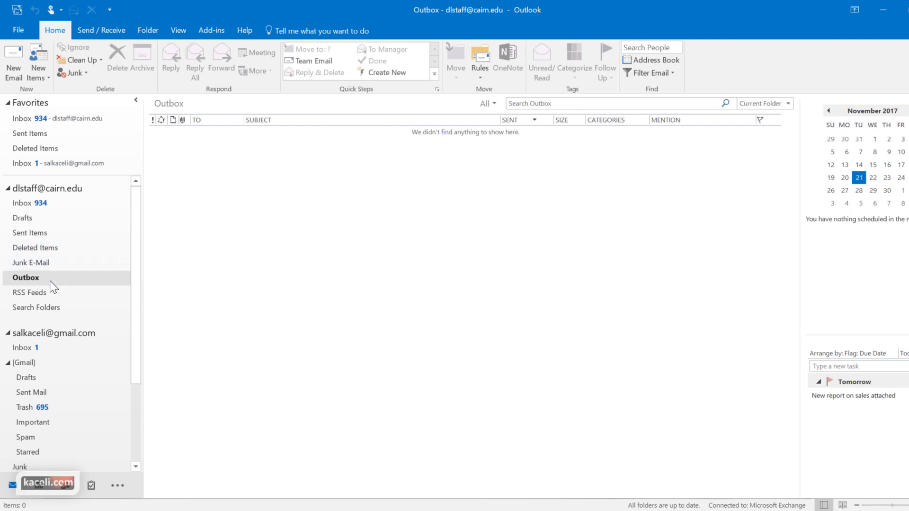
click(39, 233)
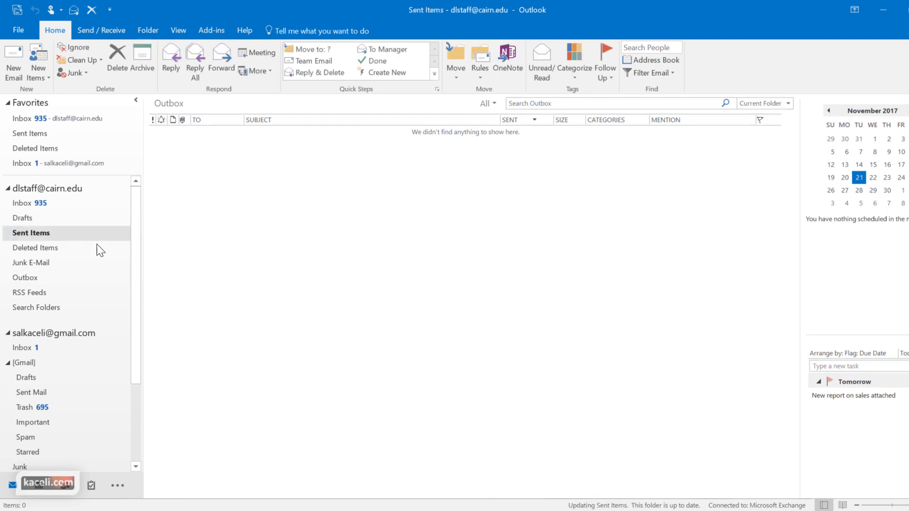
click(213, 164)
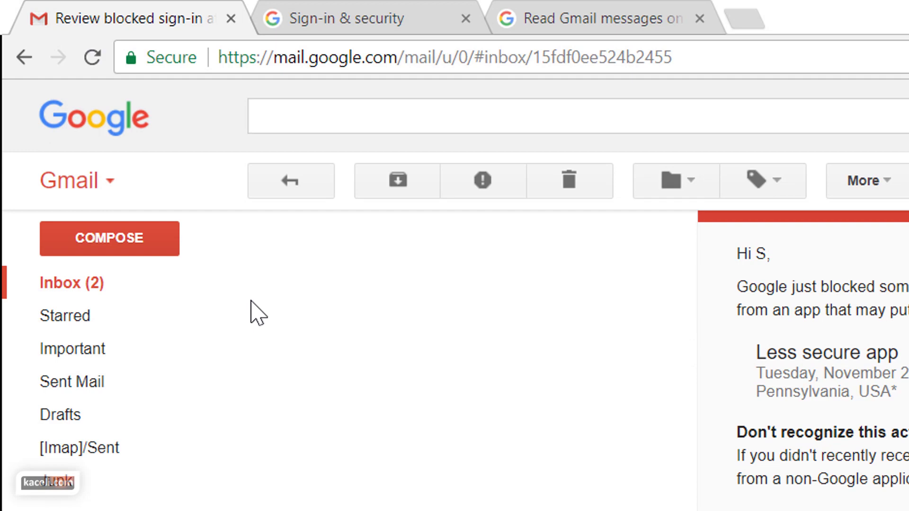
Step: Refresh the Gmail inbox, open 'New report on sales attached' and preview Sales Report 1.xlsx
click(72, 285)
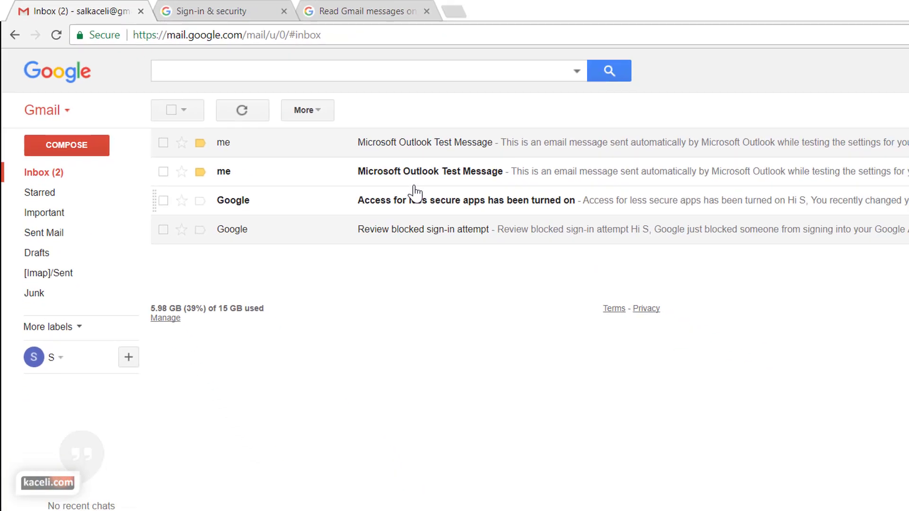
click(66, 261)
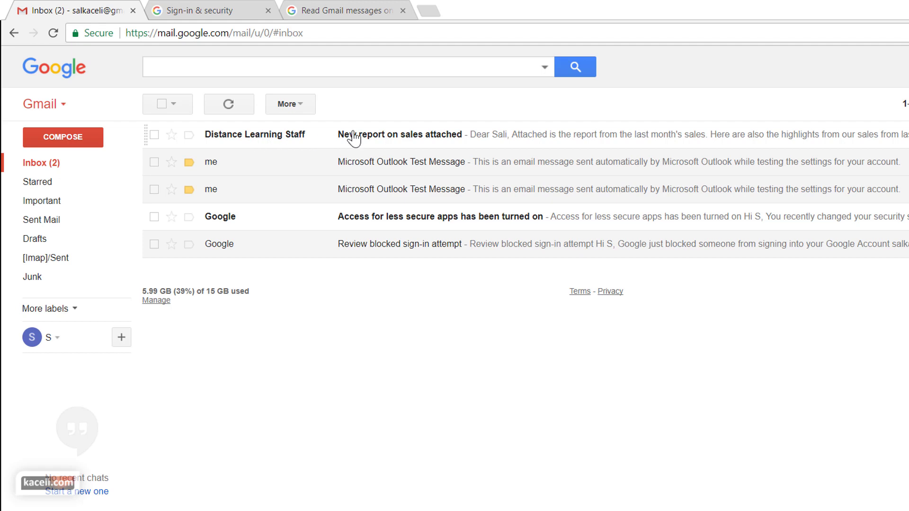
click(368, 137)
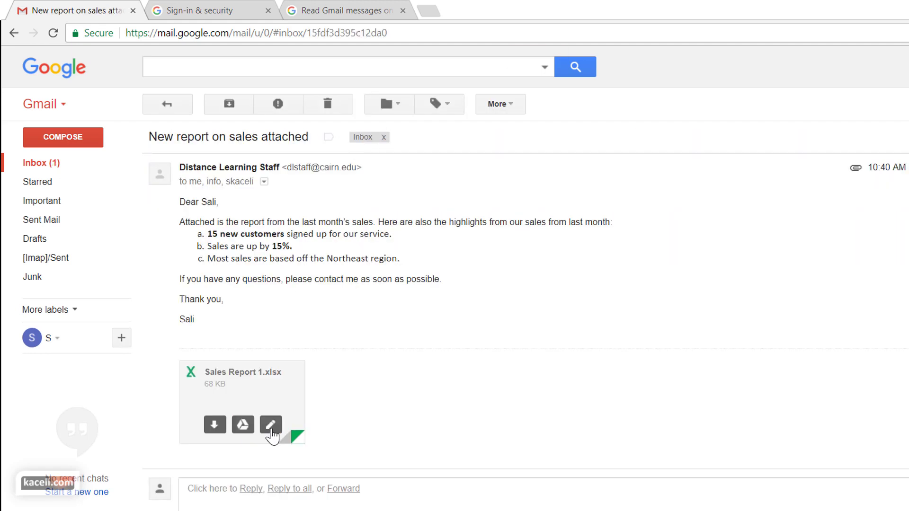
click(226, 392)
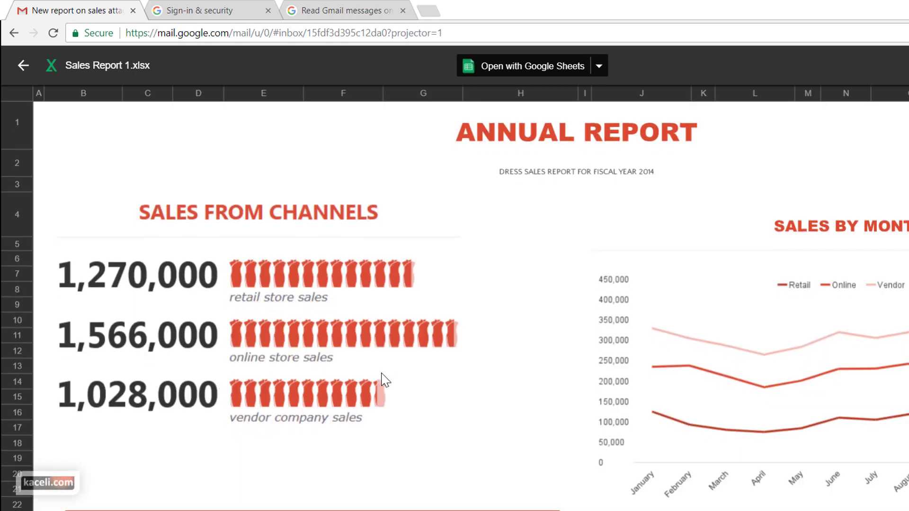
scroll(382, 381, down, 2)
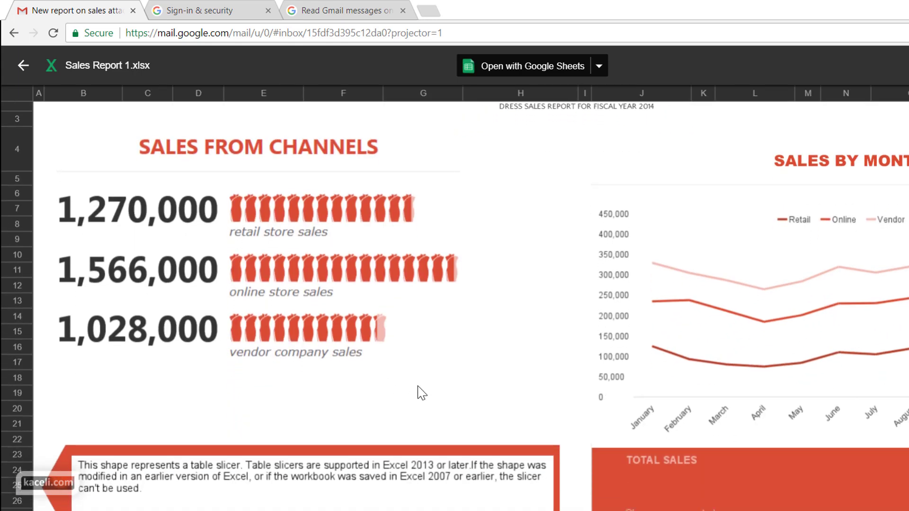
scroll(419, 391, up, 2)
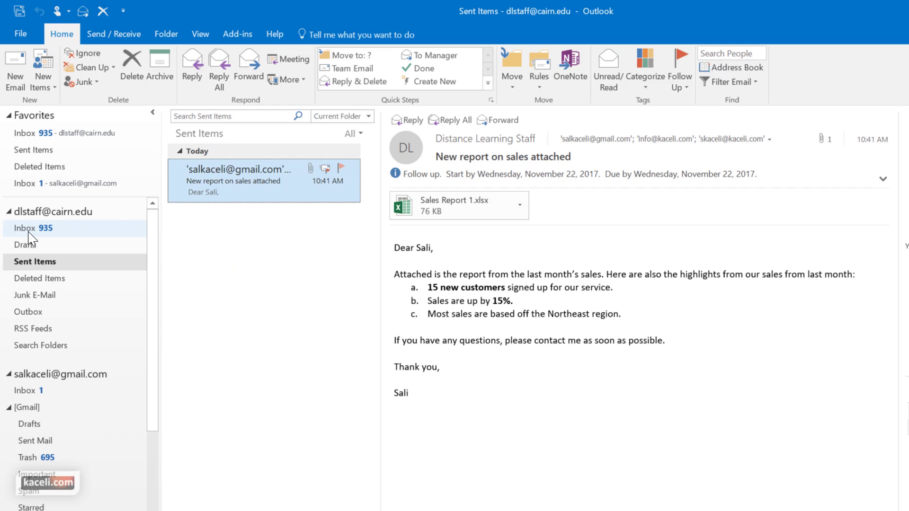
Step: Open the Mail Delivery Subsystem undeliverable notice in the Outlook Inbox
click(27, 229)
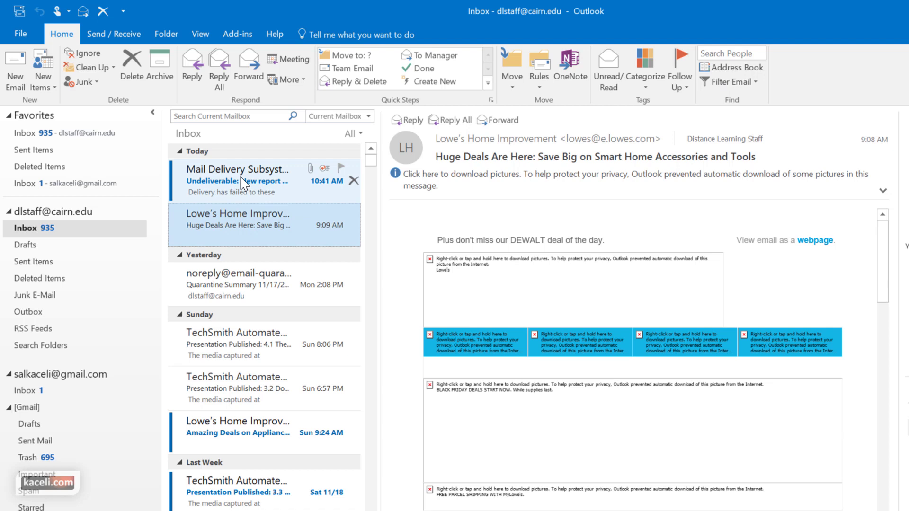
click(223, 182)
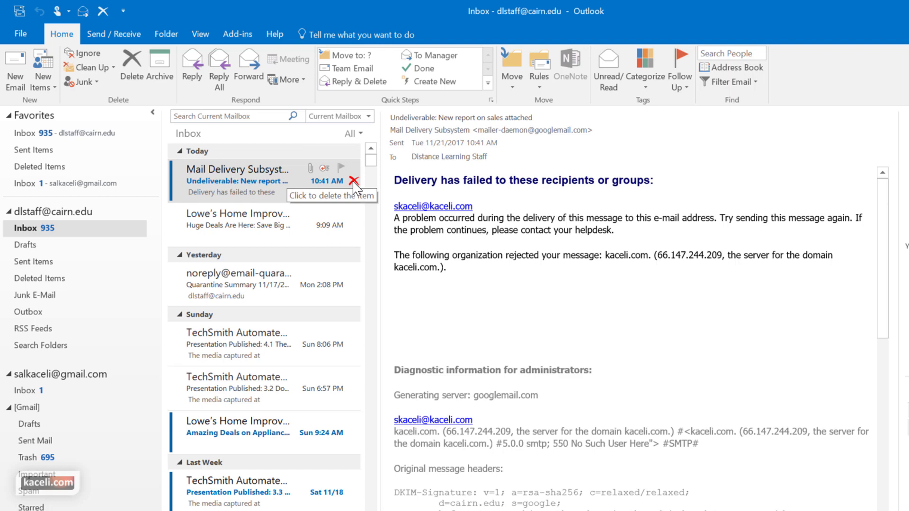
Step: Delete the Mail Delivery Subsystem undeliverable message, leaving 934 items in the Inbox
click(353, 181)
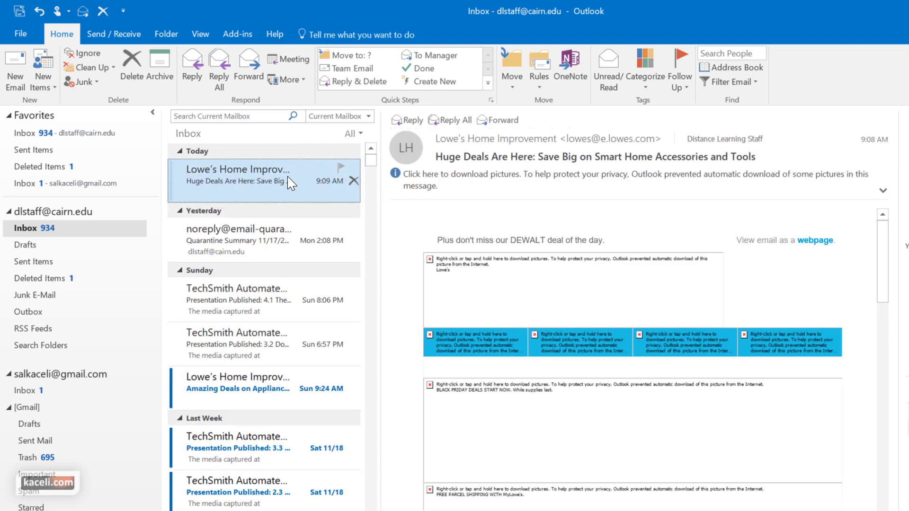